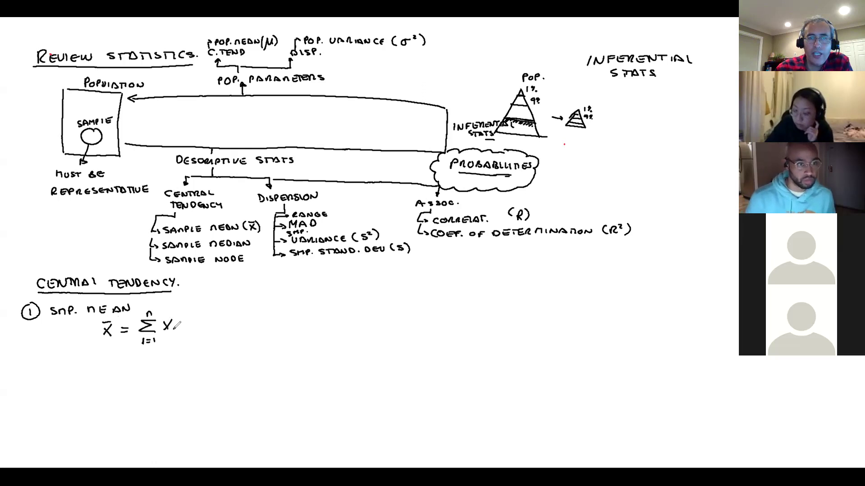
Write n as the denominator under the summation in the handwritten sample mean formula
{"action": "left_click_drag", "start_coordinate": [152, 359], "coordinate": [160, 359]}
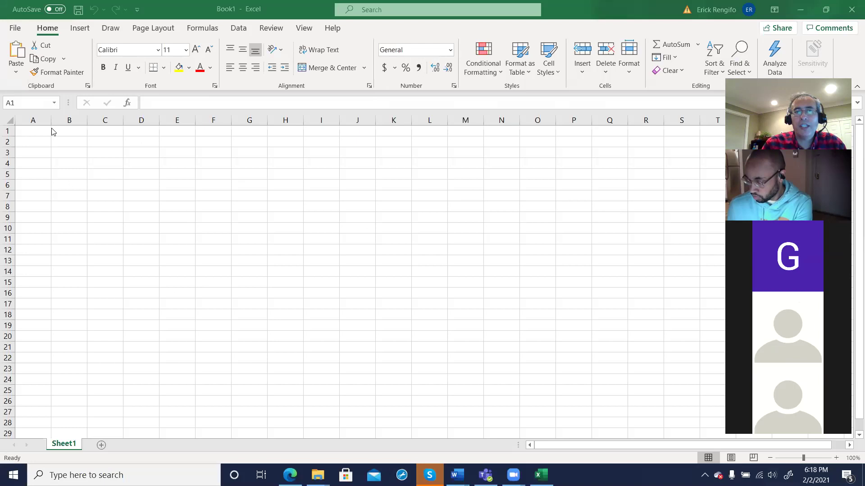
In the blank Excel workbook, enter the header x in A1 and the values 2, 5, 8, 6, 7 and 8 in A2:A7
{"action": "left_click", "coordinate": [32, 132]}
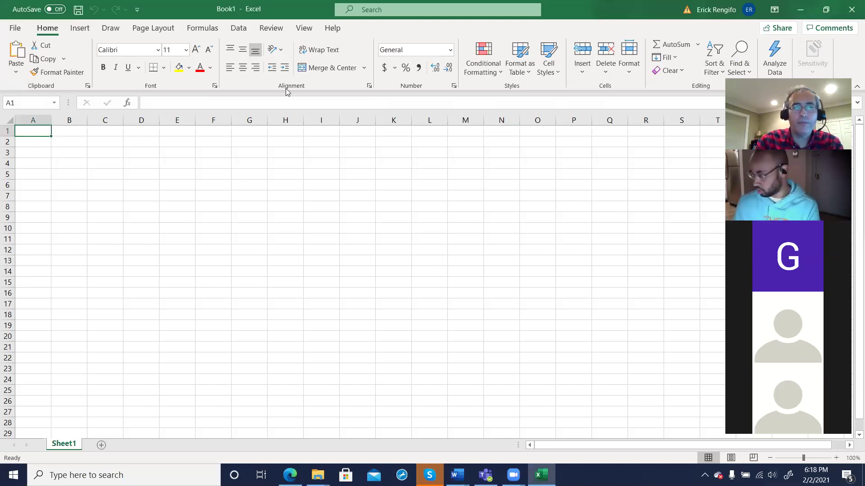
{"action": "type", "text": "x"}
{"action": "key", "text": "Return"}
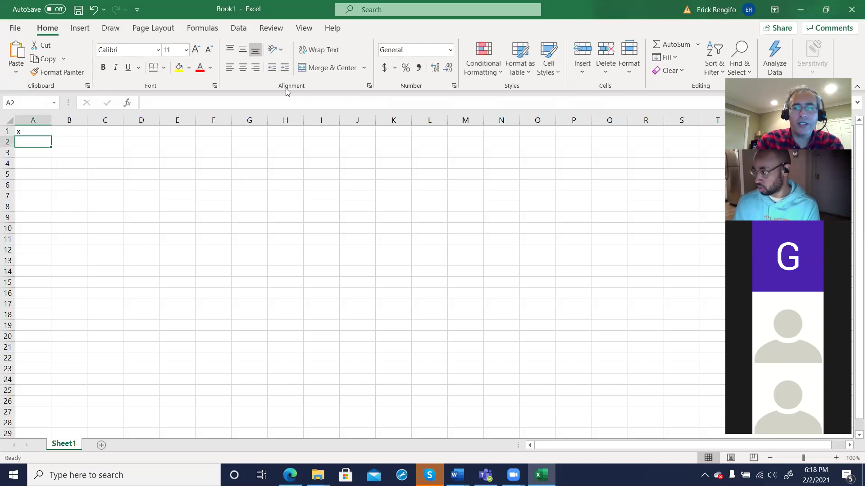
{"action": "type", "text": "2"}
{"action": "key", "text": "Return"}
{"action": "type", "text": "5"}
{"action": "key", "text": "Return"}
{"action": "type", "text": "8"}
{"action": "key", "text": "Return"}
{"action": "type", "text": "6"}
{"action": "key", "text": "Return"}
{"action": "type", "text": "7"}
{"action": "key", "text": "Return"}
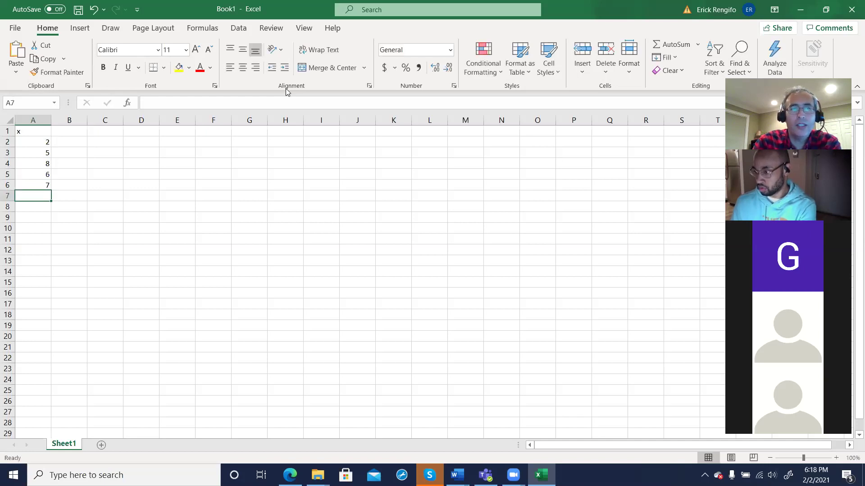
{"action": "type", "text": "8"}
{"action": "key", "text": "Return"}
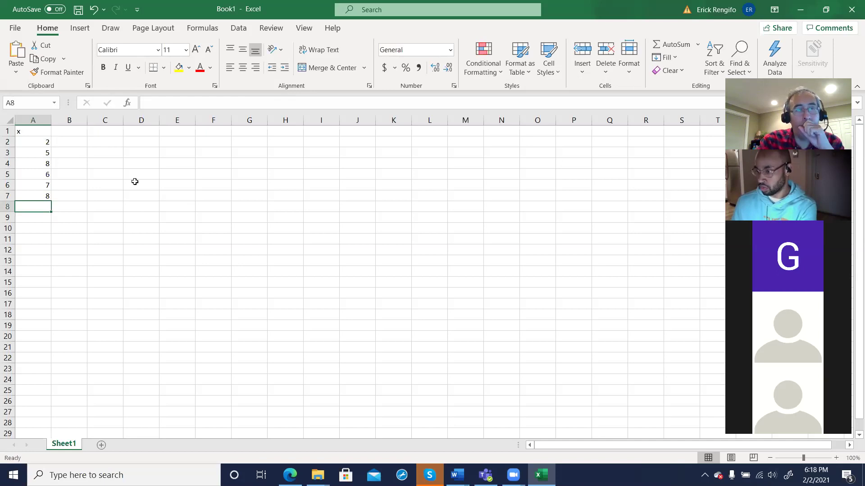
Calculate the mean in A8 with the formula =sum(A2:A7)/count(A2:A7)
{"action": "type", "text": "=sum("}
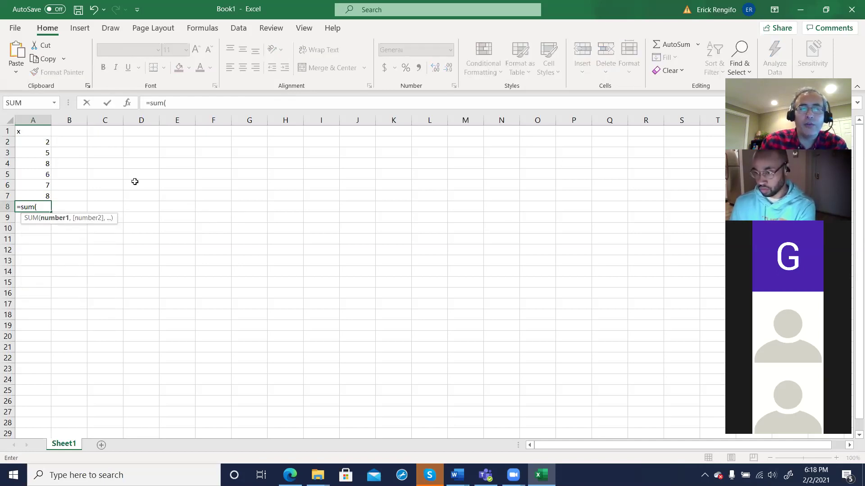
{"action": "left_click_drag", "start_coordinate": [35, 141], "coordinate": [46, 192]}
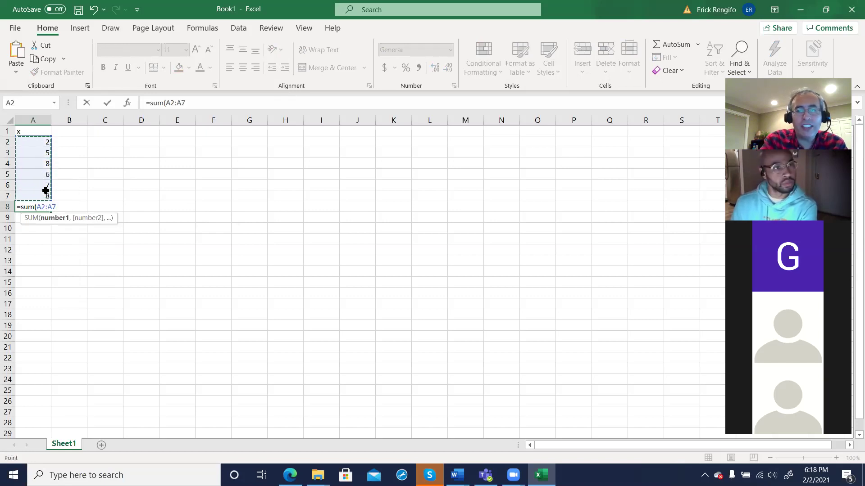
{"action": "type", "text": ")/coun("}
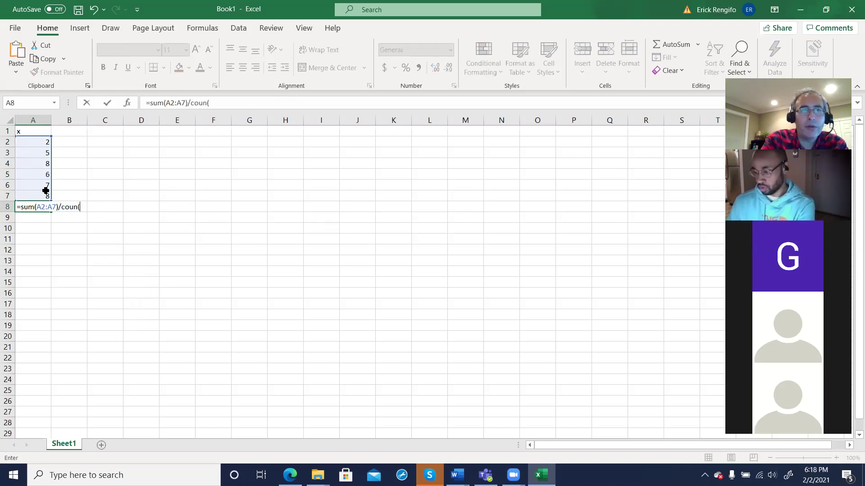
{"action": "key", "text": "BackSpace"}
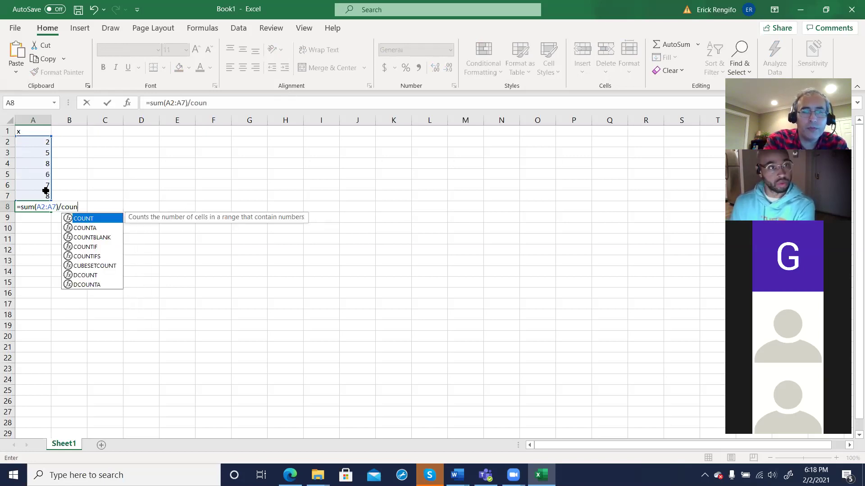
{"action": "type", "text": "t("}
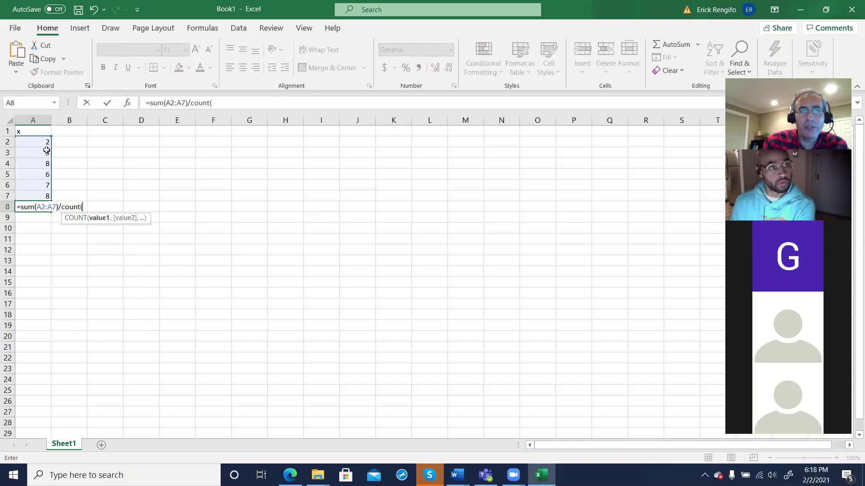
{"action": "left_click_drag", "start_coordinate": [47, 142], "coordinate": [50, 189]}
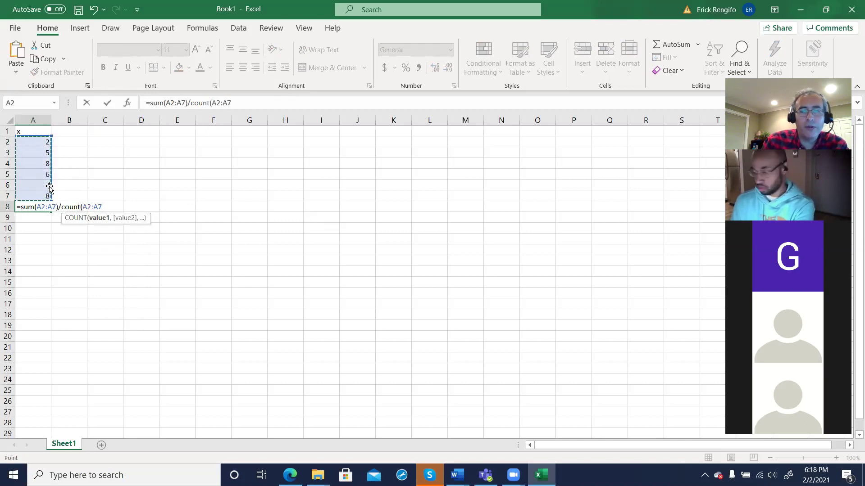
{"action": "type", "text": ")"}
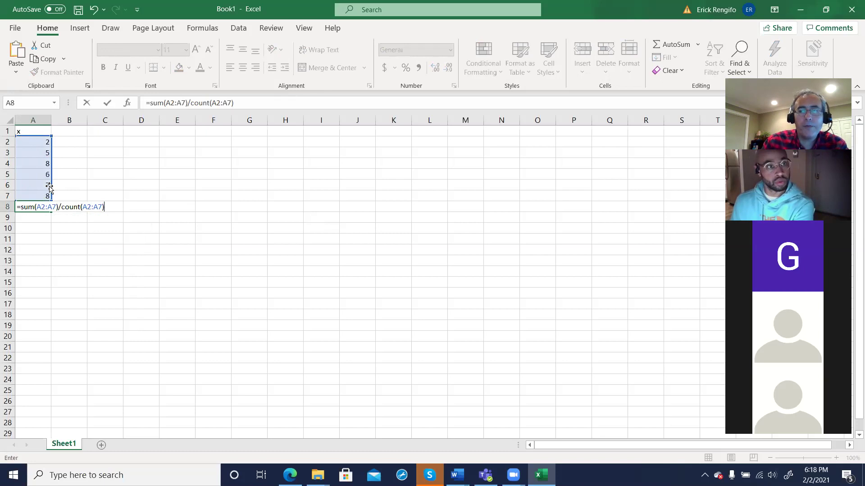
{"action": "key", "text": "Return"}
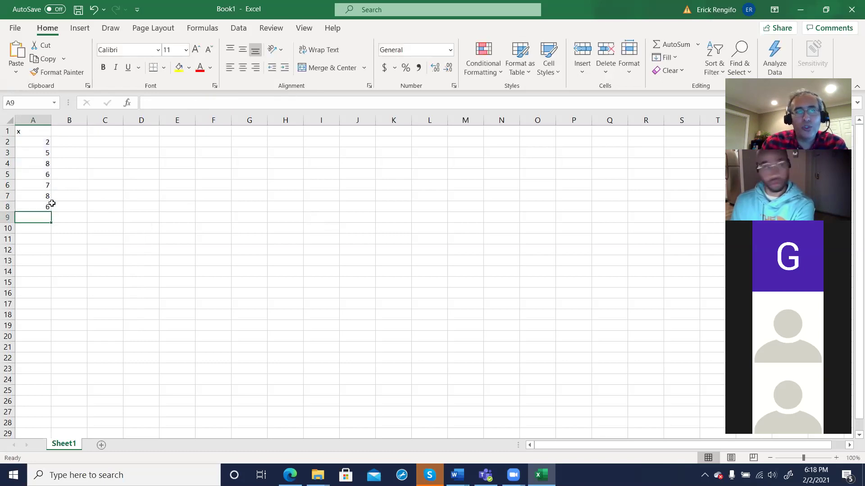
Insert a blank column before the x data and label row 8 as Mean in A8
{"action": "right_click", "coordinate": [45, 120]}
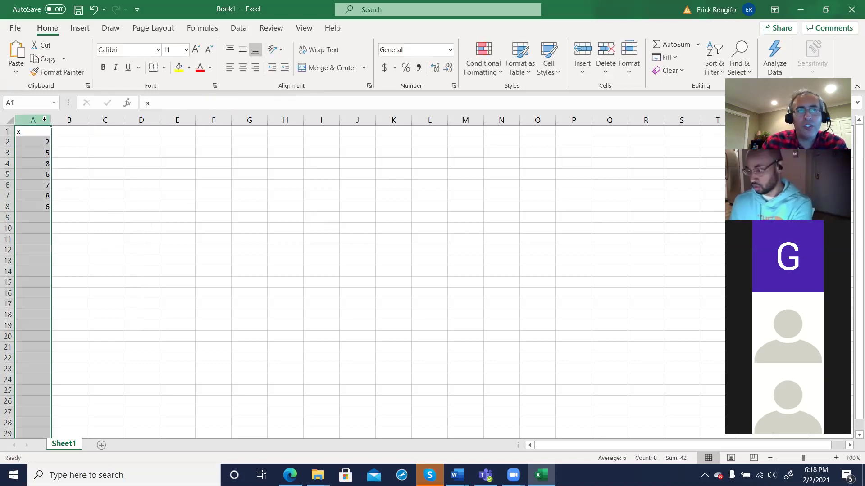
{"action": "left_click", "coordinate": [74, 216]}
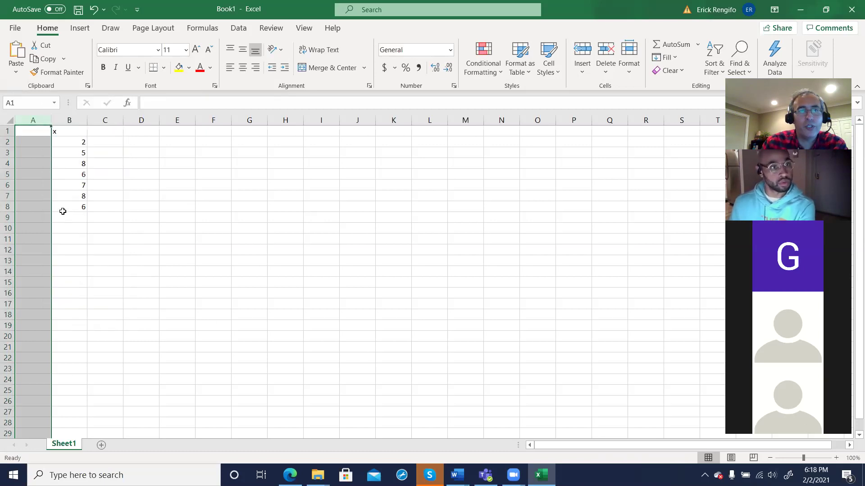
{"action": "left_click", "coordinate": [41, 206]}
{"action": "type", "text": "Mean"}
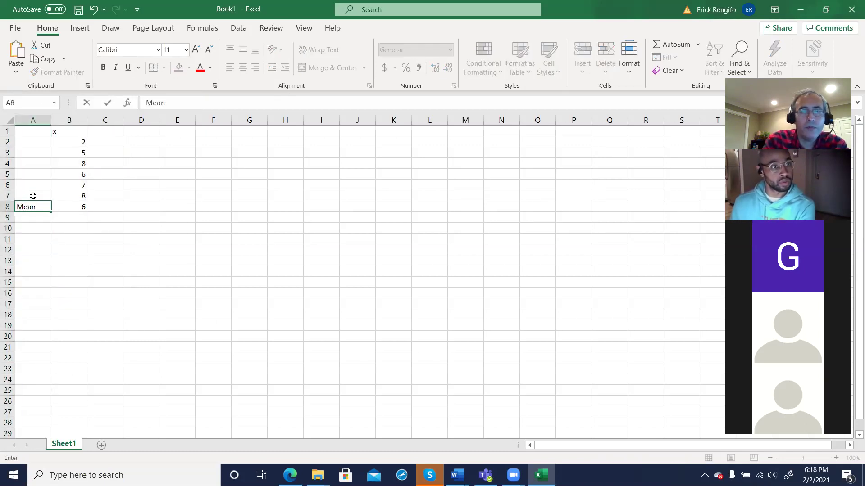
{"action": "key", "text": "Return"}
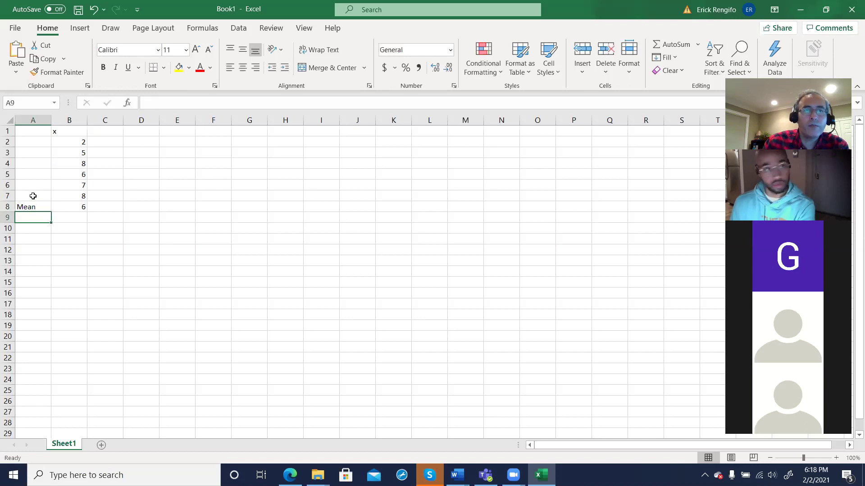
Bold the Mean label and its value in A8:B8, and inspect the formula in B8
{"action": "left_click_drag", "start_coordinate": [47, 207], "coordinate": [74, 207]}
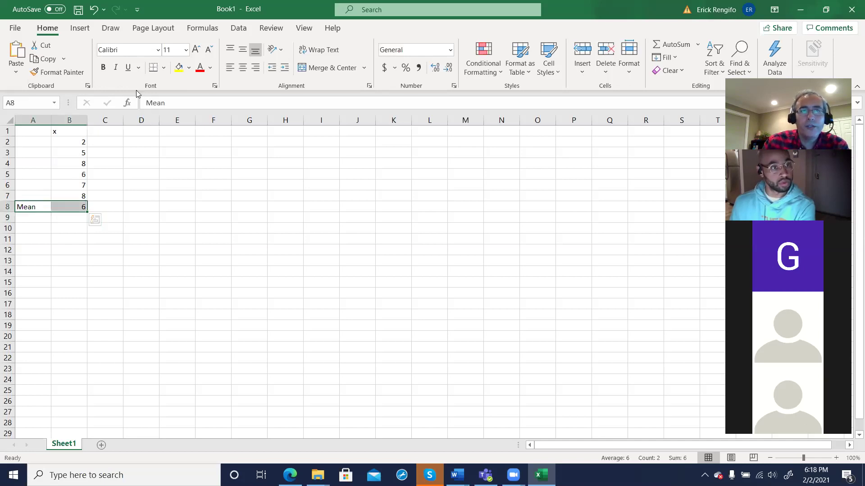
{"action": "left_click", "coordinate": [105, 70]}
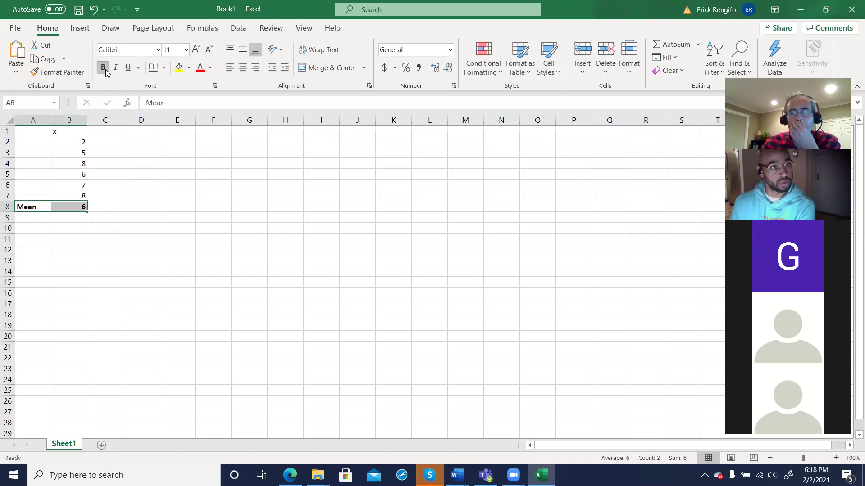
{"action": "left_click", "coordinate": [77, 206]}
{"action": "left_click", "coordinate": [45, 206]}
{"action": "left_click", "coordinate": [77, 206]}
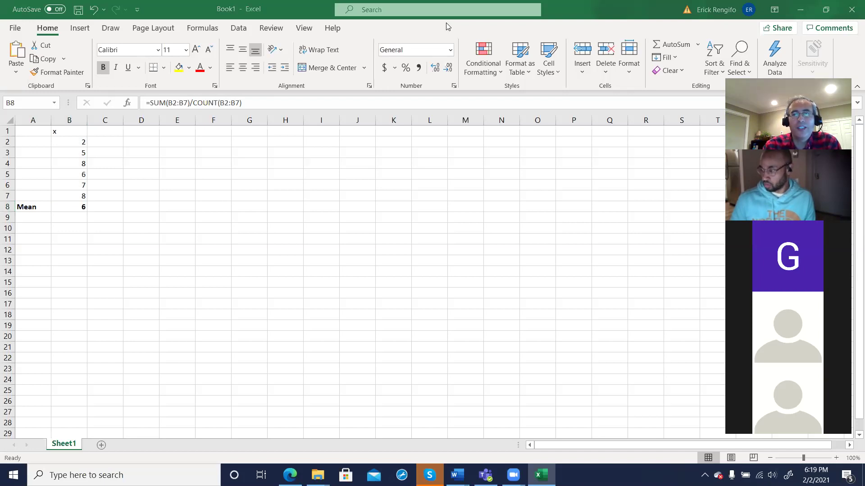
Switch to the whiteboard and back to Excel, and set the last data value in B7 to 8
{"action": "key", "text": "alt+Tab"}
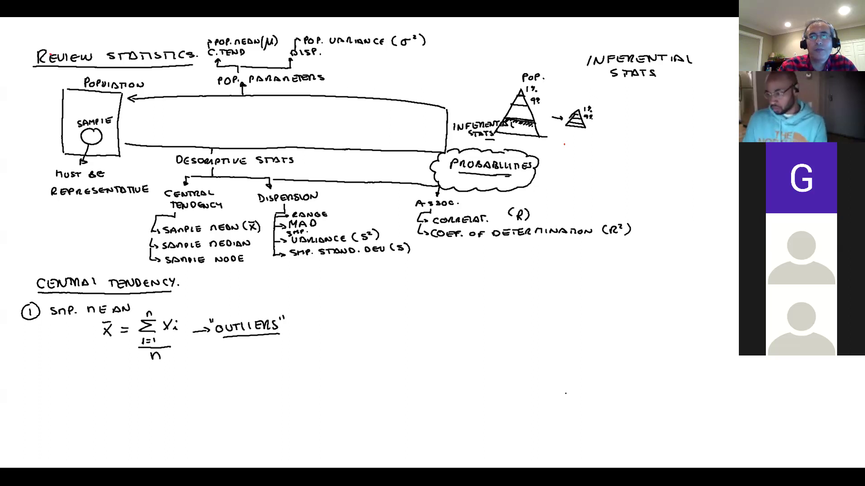
{"action": "key", "text": "alt+Tab"}
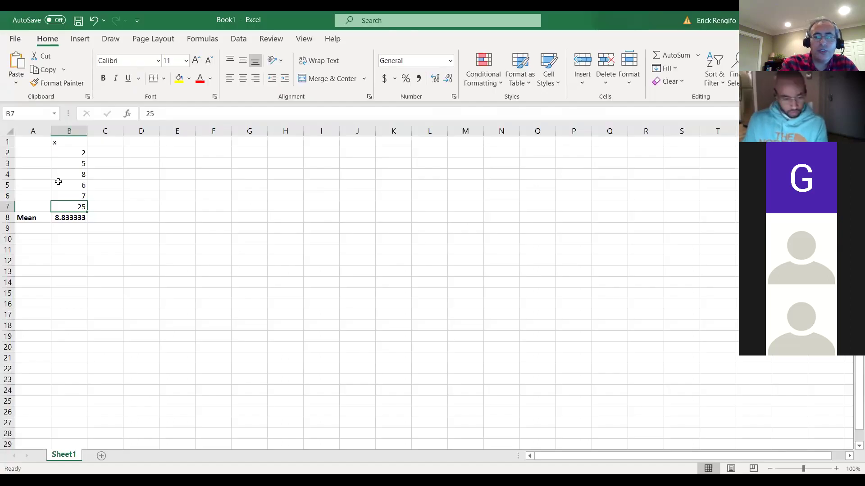
{"action": "type", "text": "8"}
{"action": "key", "text": "Return"}
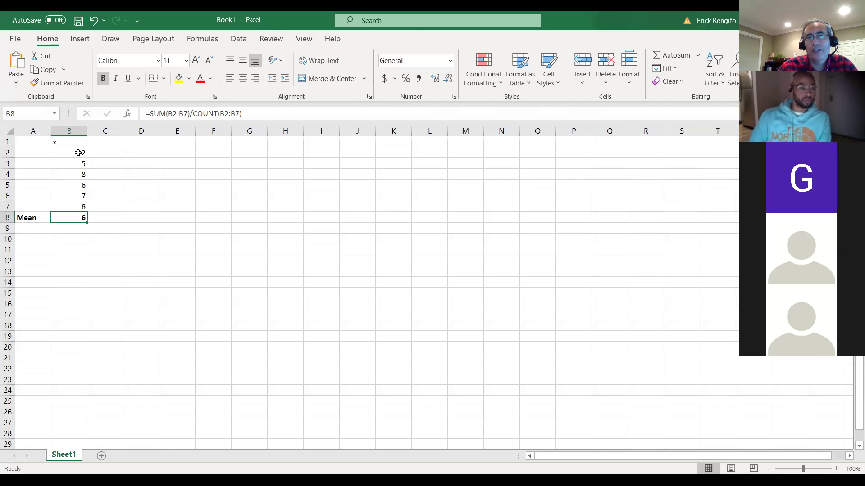
Set the last data value in B7 to 50 as an outlier and check the mean in B8 against the data
{"action": "left_click", "coordinate": [81, 205]}
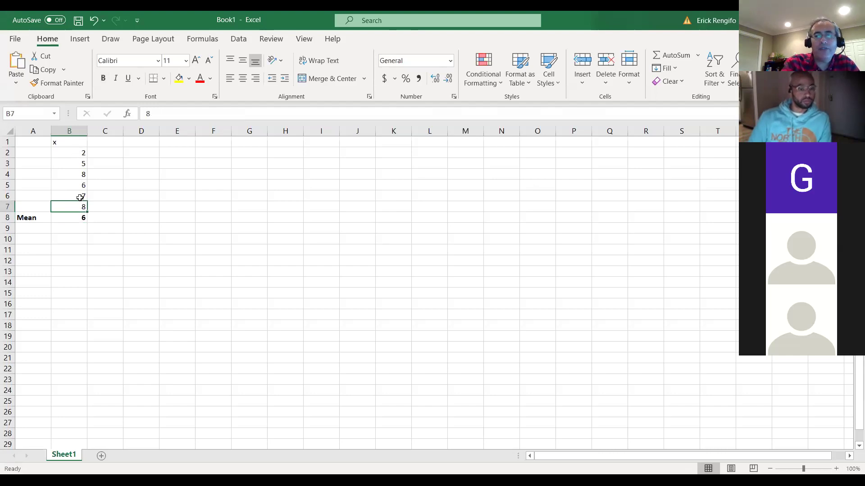
{"action": "type", "text": "50"}
{"action": "key", "text": "Return"}
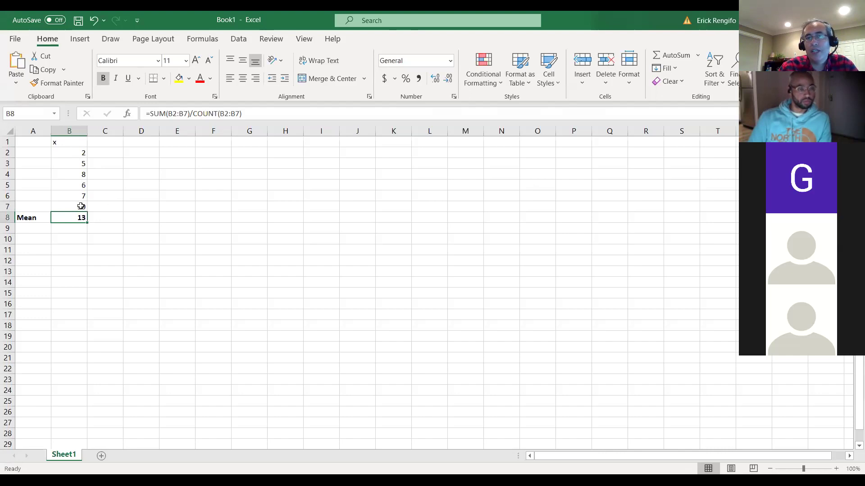
{"action": "left_click", "coordinate": [81, 205]}
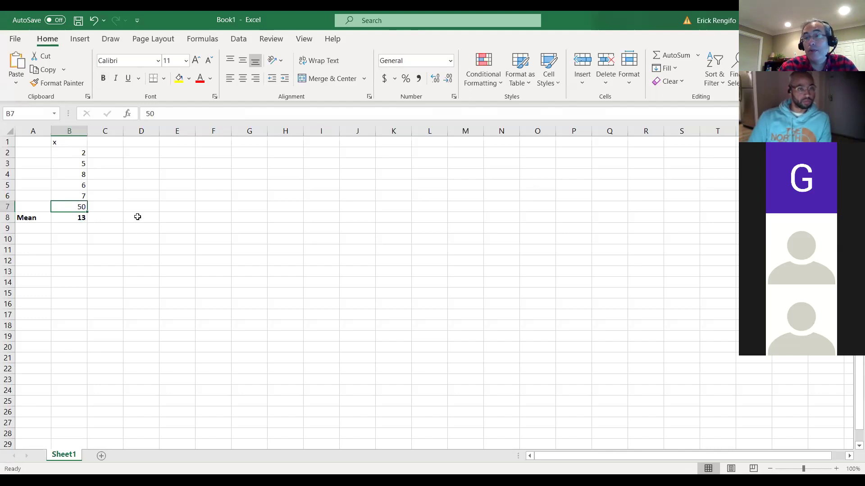
{"action": "left_click", "coordinate": [72, 219]}
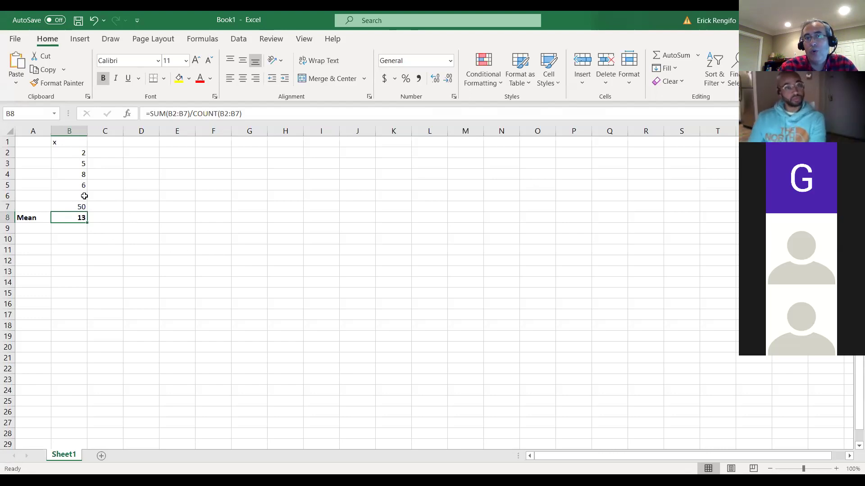
{"action": "left_click_drag", "start_coordinate": [84, 203], "coordinate": [81, 153]}
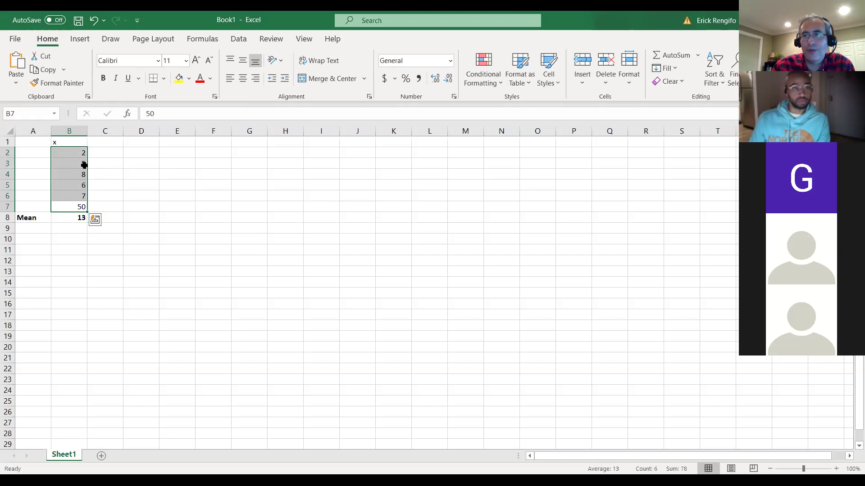
{"action": "left_click", "coordinate": [81, 206]}
{"action": "left_click", "coordinate": [82, 216]}
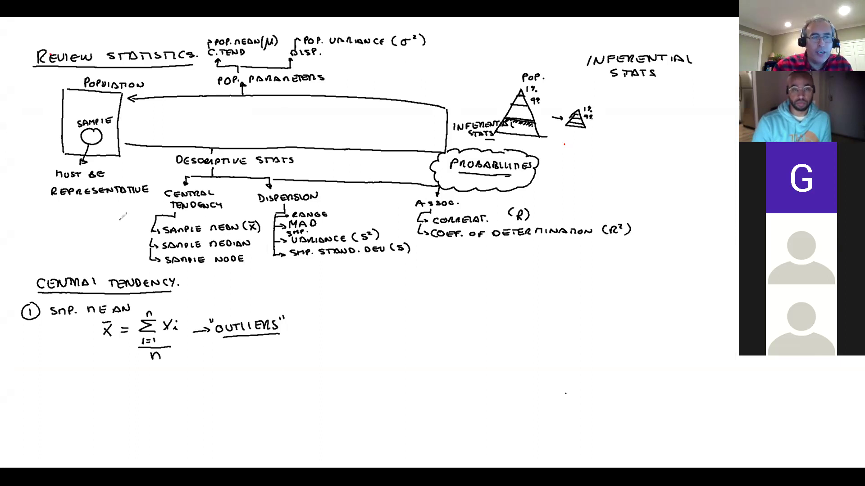
On the whiteboard, handwrite item 2 "Smp. Median", underline it, and add the arrowed notes "Sort data" and "Middle obs" below
{"action": "left_click_drag", "start_coordinate": [31, 364], "coordinate": [140, 358]}
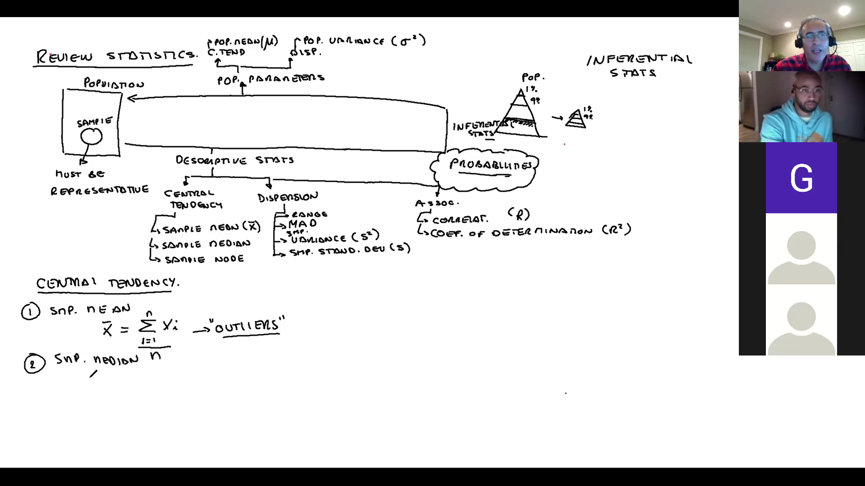
{"action": "left_click_drag", "start_coordinate": [57, 372], "coordinate": [146, 362]}
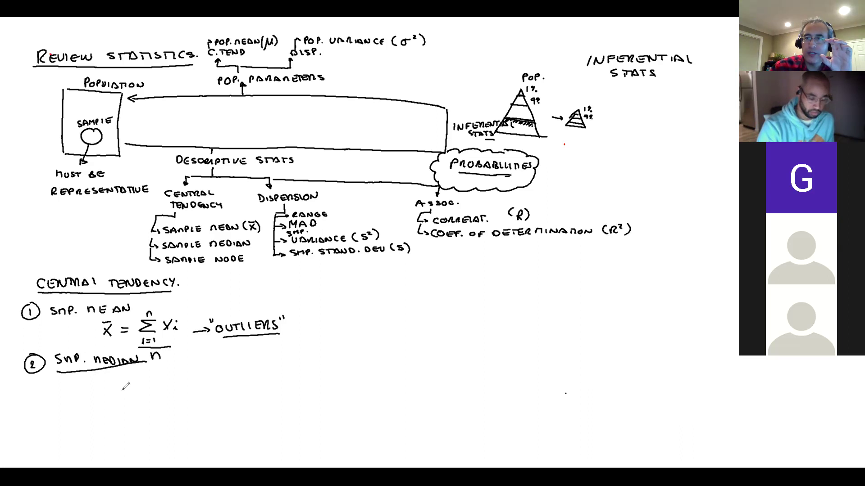
{"action": "mouse_move", "coordinate": [77, 377]}
{"action": "left_mouse_down"}
{"action": "mouse_move", "coordinate": [96, 384]}
{"action": "mouse_move", "coordinate": [166, 375]}
{"action": "left_mouse_up"}
{"action": "mouse_move", "coordinate": [80, 390]}
{"action": "left_mouse_down"}
{"action": "mouse_move", "coordinate": [90, 398]}
{"action": "mouse_move", "coordinate": [182, 384]}
{"action": "mouse_move", "coordinate": [179, 396]}
{"action": "left_mouse_up"}
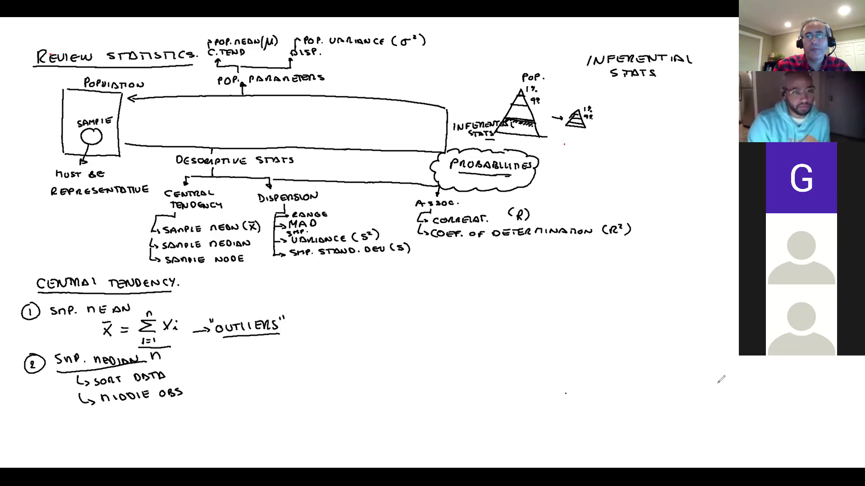
Switch to Excel and copy the x header and data values in B1:B7 to column D, starting at D1
{"action": "left_click_drag", "start_coordinate": [93, 145], "coordinate": [76, 208]}
{"action": "key", "text": "alt+Tab"}
{"action": "left_click", "coordinate": [77, 207]}
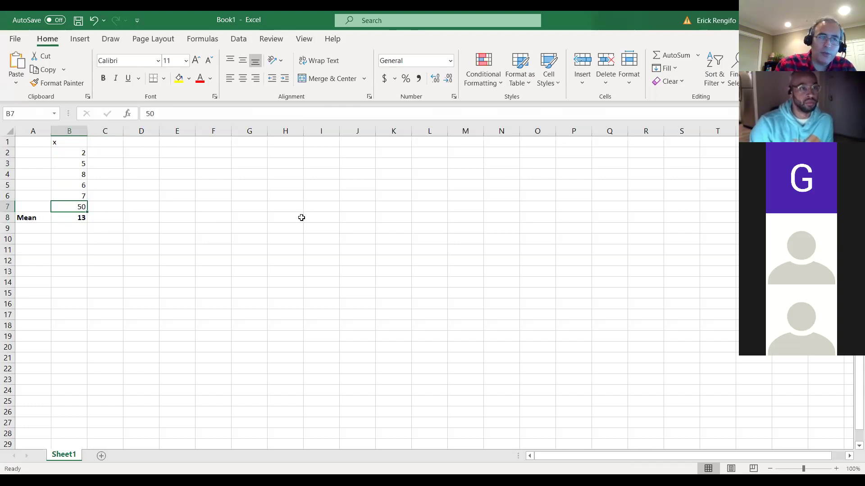
{"action": "left_click", "coordinate": [72, 142]}
{"action": "left_click_drag", "start_coordinate": [76, 158], "coordinate": [81, 205]}
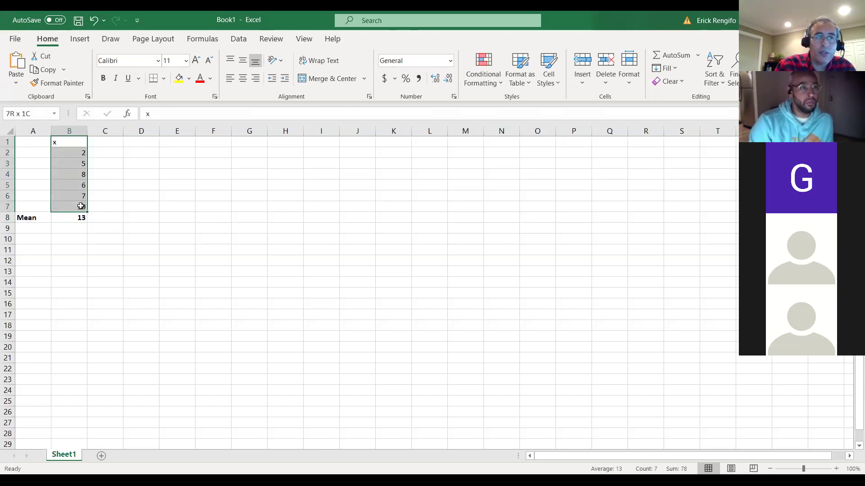
{"action": "key", "text": "ctrl+c"}
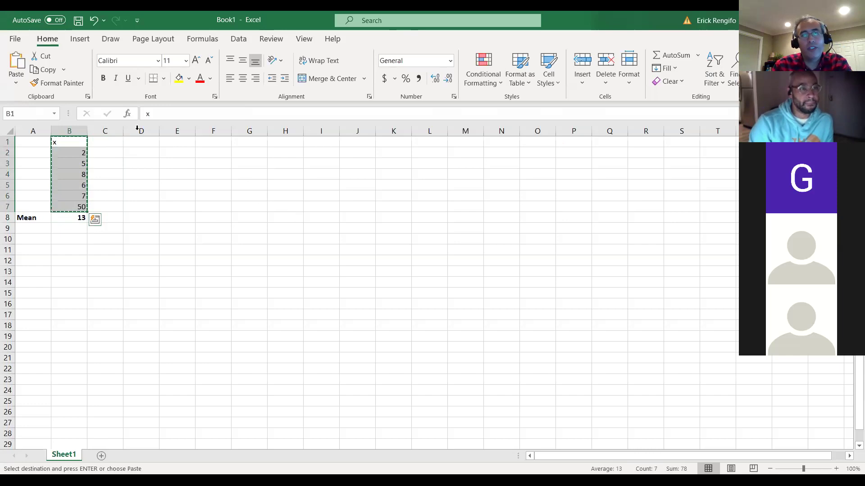
{"action": "left_click", "coordinate": [145, 142]}
{"action": "key", "text": "ctrl+v"}
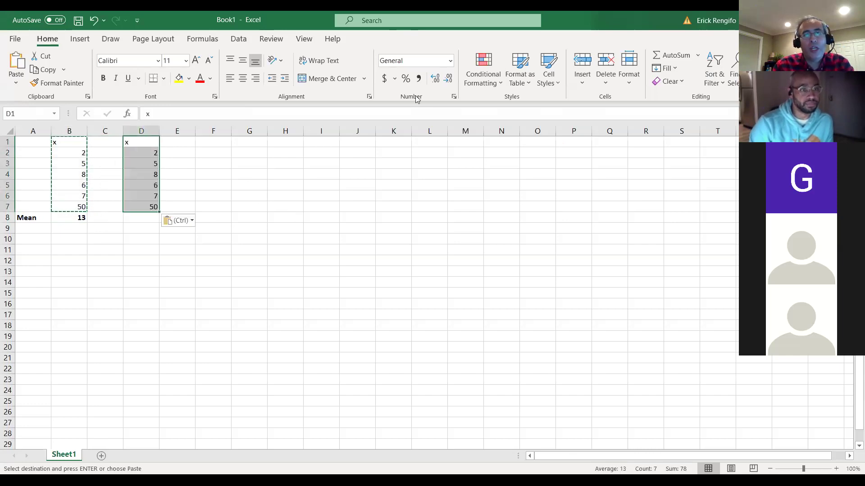
Sort the copied data in column D by x on cell values from smallest to largest, keeping the header row
{"action": "left_click", "coordinate": [239, 39]}
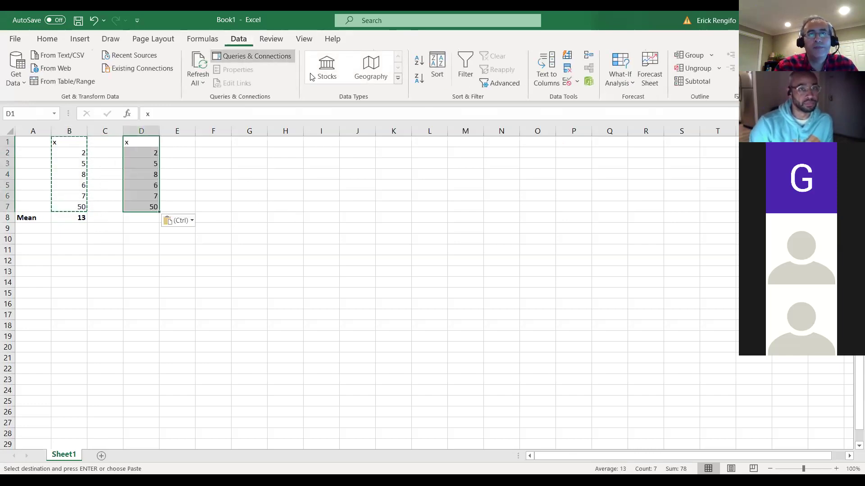
{"action": "left_click", "coordinate": [438, 72]}
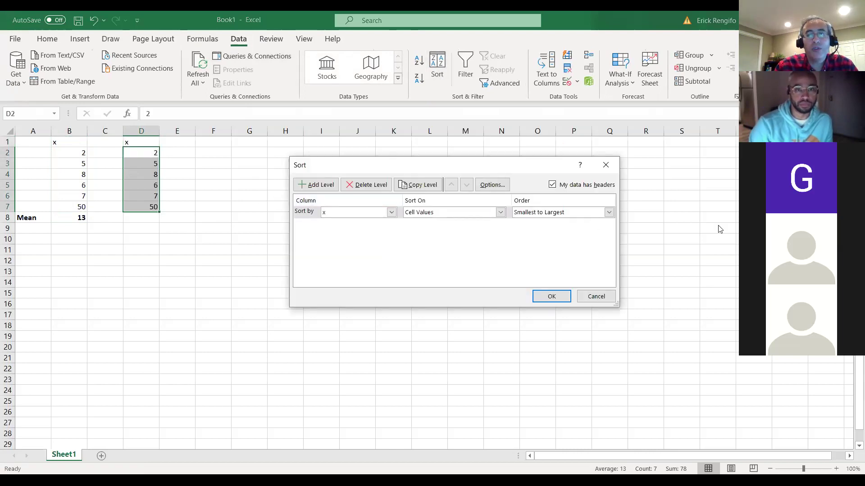
{"action": "left_click", "coordinate": [554, 295]}
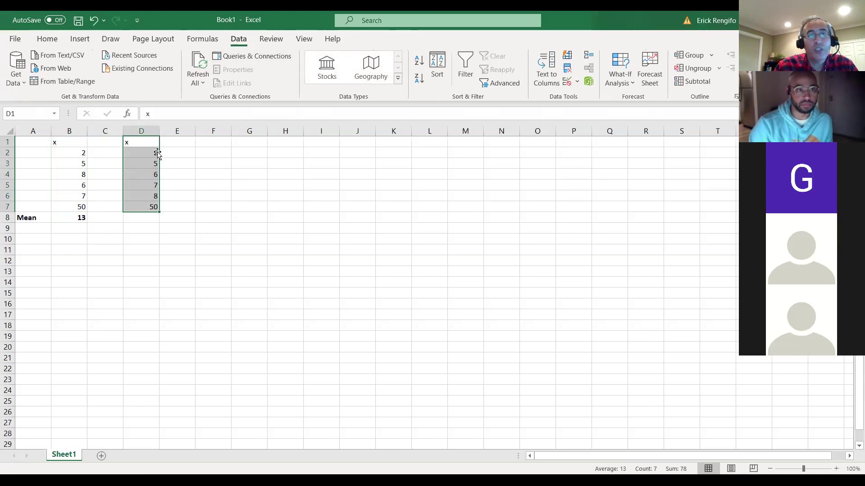
Point out the middle observations of the sorted data in D4:D5, and set the last value in D7 to 150
{"action": "left_click_drag", "start_coordinate": [155, 153], "coordinate": [155, 187]}
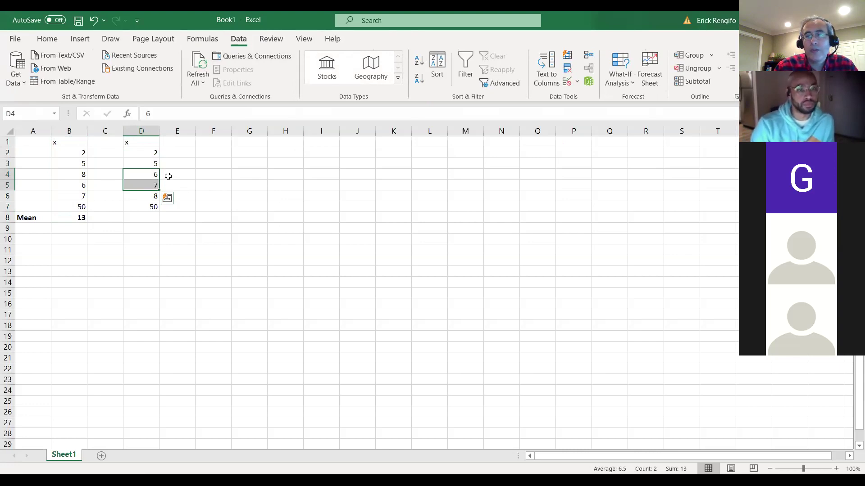
{"action": "left_click", "coordinate": [152, 206]}
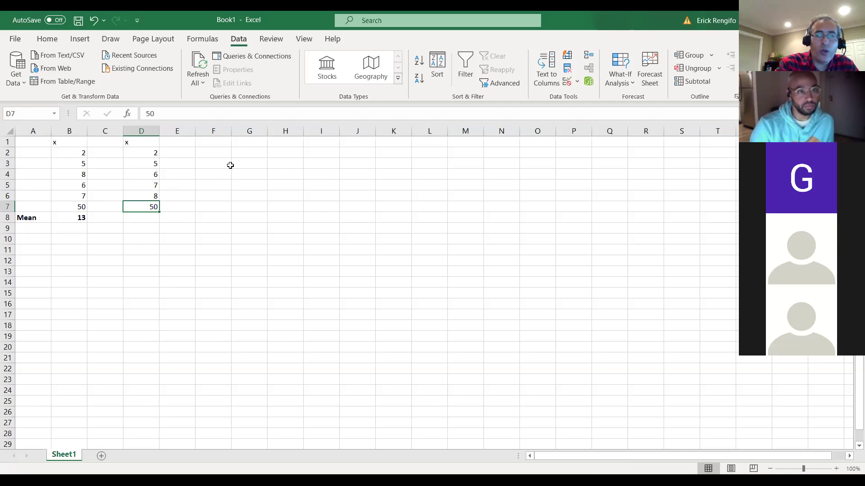
{"action": "type", "text": "150"}
{"action": "key", "text": "Return"}
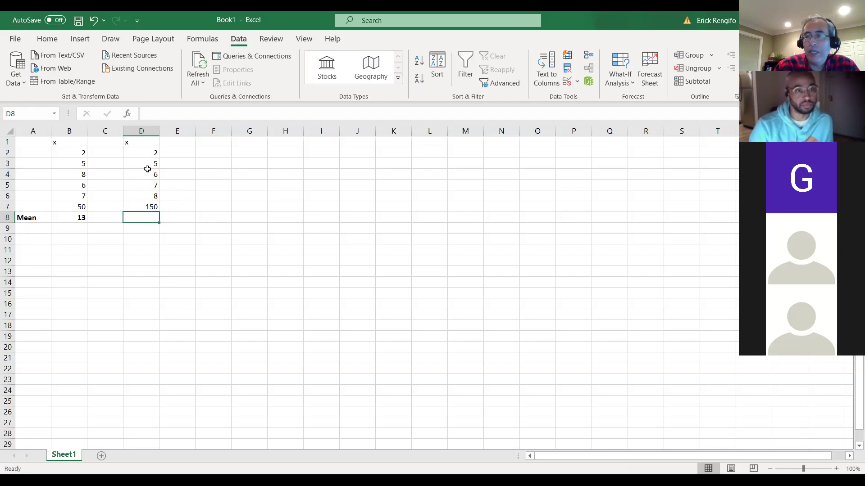
Switch to the whiteboard and handwrite an arrow with the note "No outliers prob." beside the sample median notes
{"action": "left_click", "coordinate": [317, 61]}
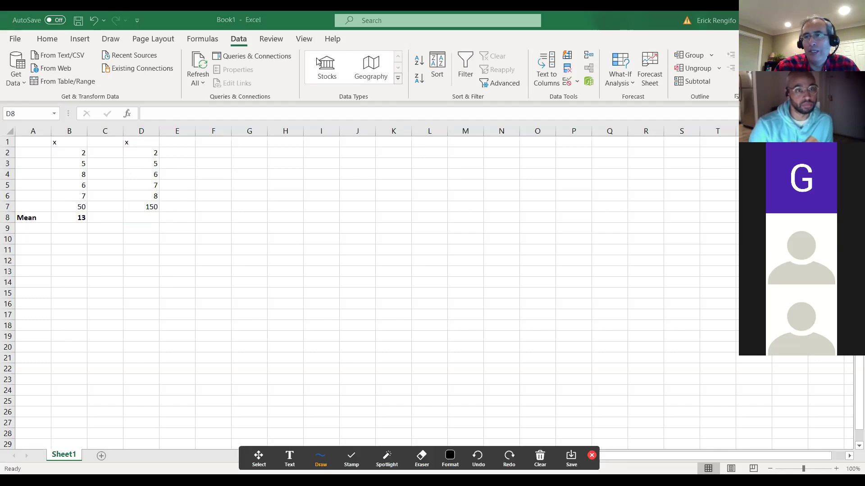
{"action": "key", "text": "alt+Tab"}
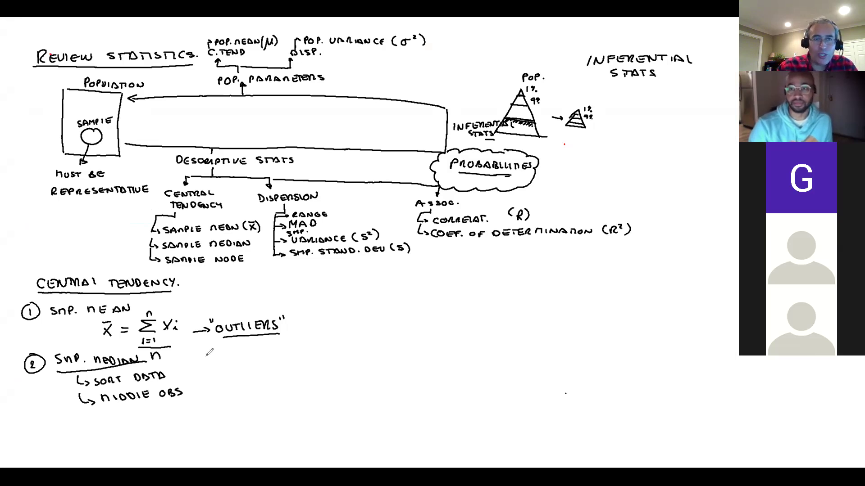
{"action": "left_click_drag", "start_coordinate": [186, 379], "coordinate": [220, 373]}
{"action": "mouse_move", "coordinate": [227, 374]}
{"action": "left_mouse_down"}
{"action": "mouse_move", "coordinate": [303, 360]}
{"action": "mouse_move", "coordinate": [349, 367]}
{"action": "mouse_move", "coordinate": [317, 370]}
{"action": "left_mouse_up"}
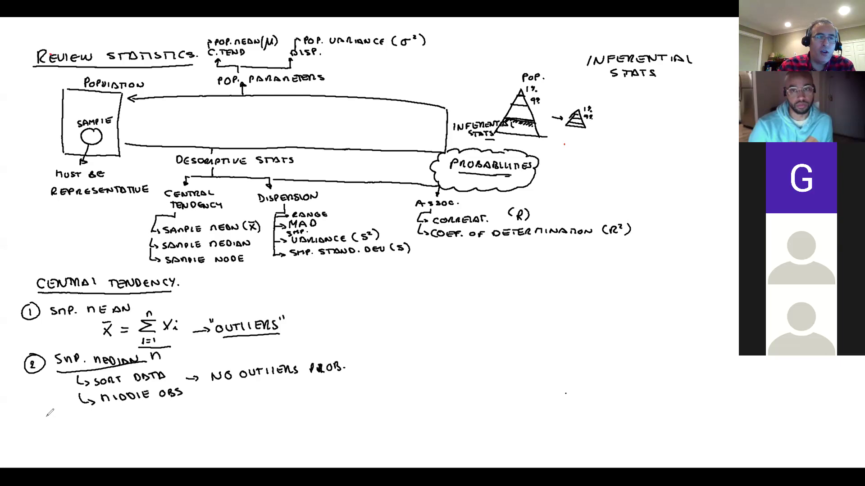
Handwrite the circled item 3 "Smp. Mode." below the sample median notes
{"action": "mouse_move", "coordinate": [32, 415]}
{"action": "left_mouse_down"}
{"action": "mouse_move", "coordinate": [25, 428]}
{"action": "mouse_move", "coordinate": [32, 415]}
{"action": "left_mouse_up"}
{"action": "mouse_move", "coordinate": [30, 420]}
{"action": "left_mouse_down"}
{"action": "mouse_move", "coordinate": [30, 430]}
{"action": "mouse_move", "coordinate": [140, 415]}
{"action": "left_mouse_up"}
{"action": "left_click", "coordinate": [134, 421]}
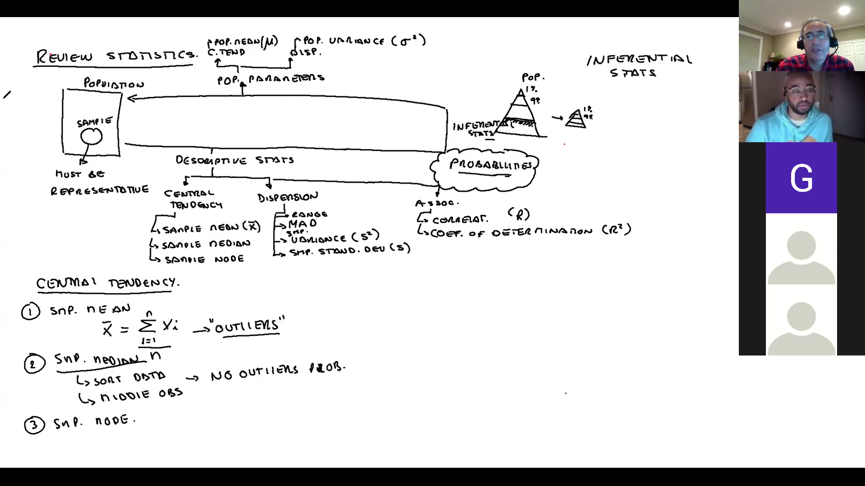
Switch to Excel and go through the sorted values in D2:D7 to look for a mode
{"action": "key", "text": "alt+Tab"}
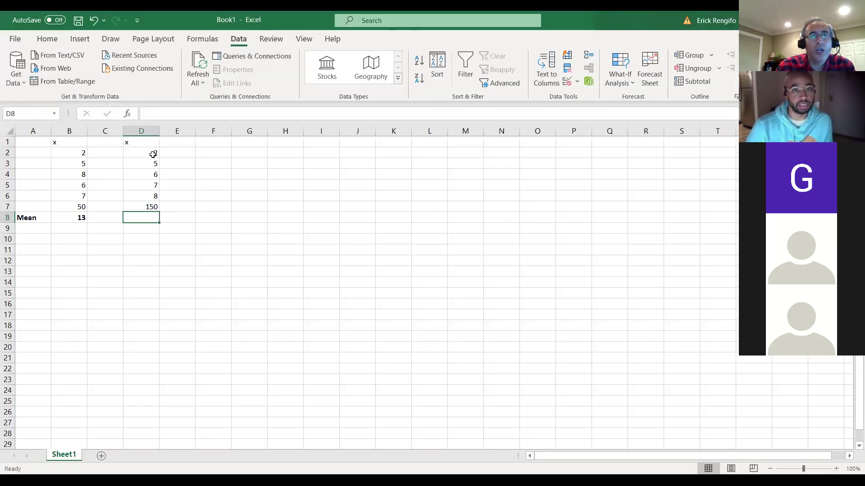
{"action": "left_click", "coordinate": [153, 154]}
{"action": "left_click_drag", "start_coordinate": [154, 166], "coordinate": [154, 206]}
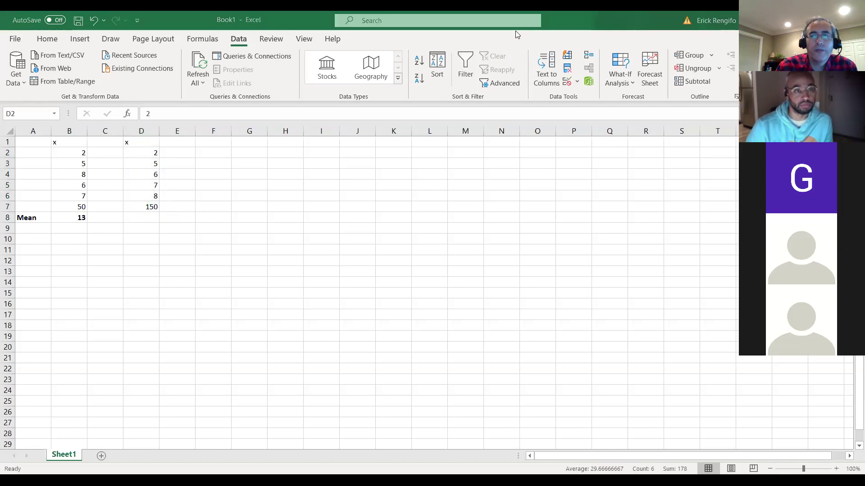
Return to the whiteboard, underline "Smp. Mode", and handwrite "No mode = 0" below it
{"action": "key", "text": "alt+Tab"}
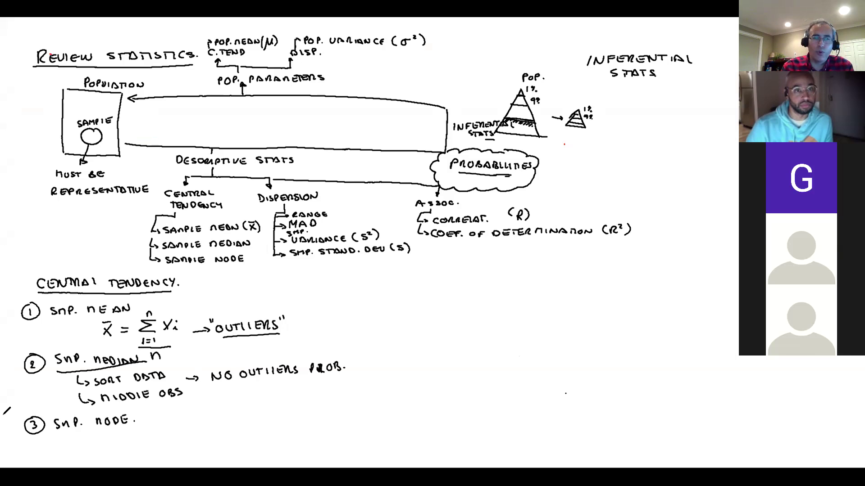
{"action": "left_click_drag", "start_coordinate": [54, 432], "coordinate": [135, 430]}
{"action": "left_click_drag", "start_coordinate": [66, 450], "coordinate": [71, 447]}
{"action": "mouse_move", "coordinate": [77, 445]}
{"action": "left_mouse_down"}
{"action": "mouse_move", "coordinate": [113, 443]}
{"action": "mouse_move", "coordinate": [118, 433]}
{"action": "mouse_move", "coordinate": [136, 441]}
{"action": "mouse_move", "coordinate": [158, 429]}
{"action": "mouse_move", "coordinate": [147, 434]}
{"action": "left_mouse_up"}
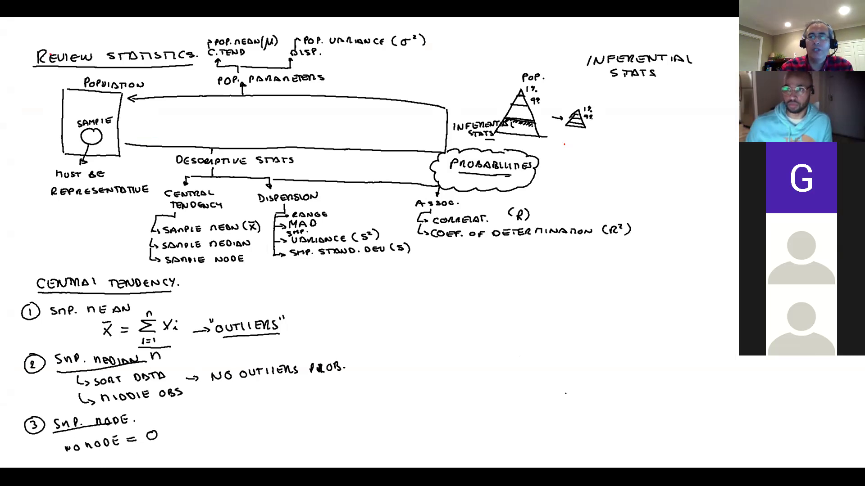